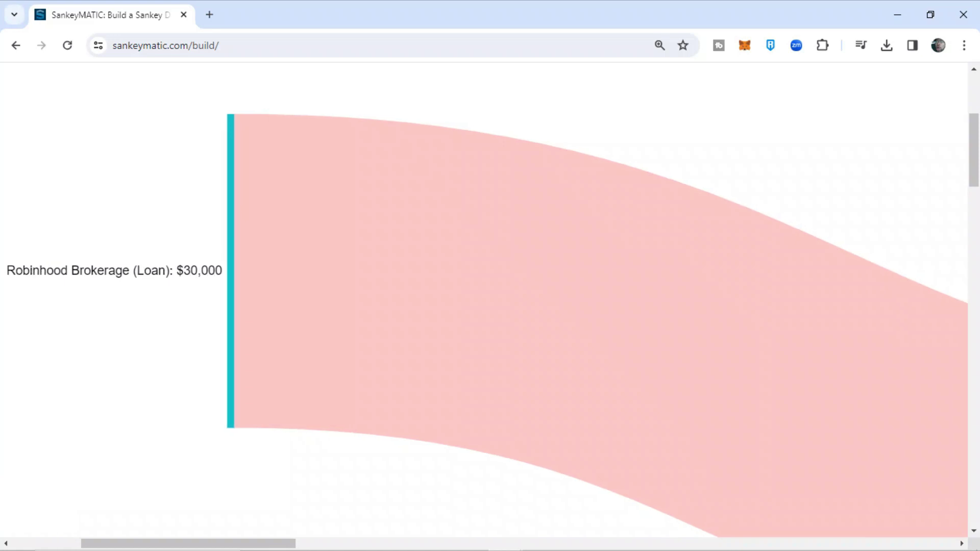
{"action": "scroll", "coordinate": [484, 317], "scroll_direction": "down", "scroll_amount": 1}
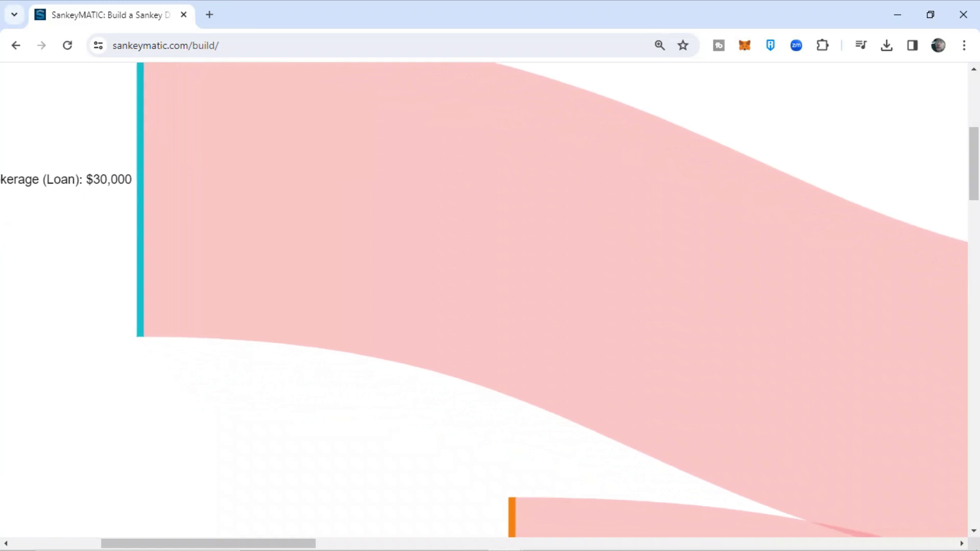
{"action": "scroll", "coordinate": [484, 307], "scroll_direction": "down", "scroll_amount": 1}
{"action": "scroll", "coordinate": [484, 307], "scroll_direction": "down", "scroll_amount": 1}
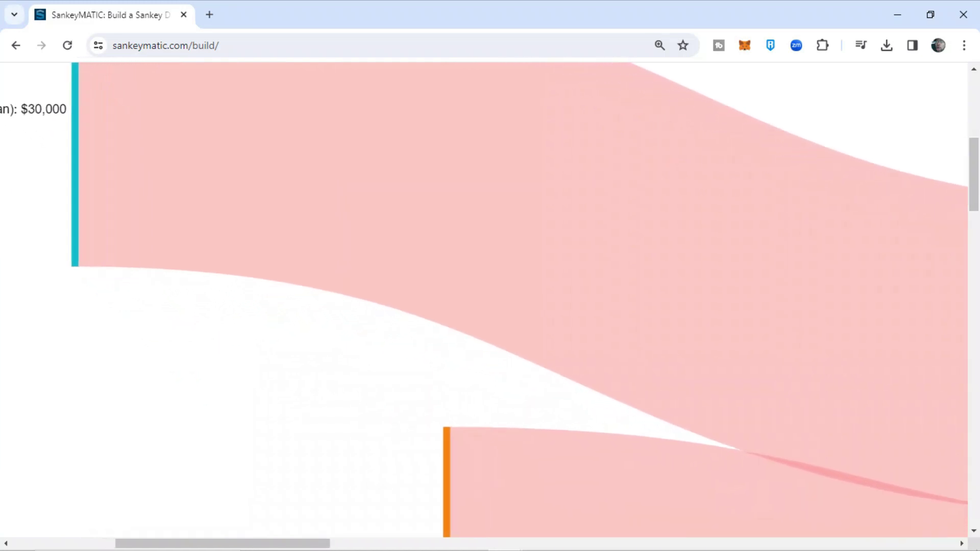